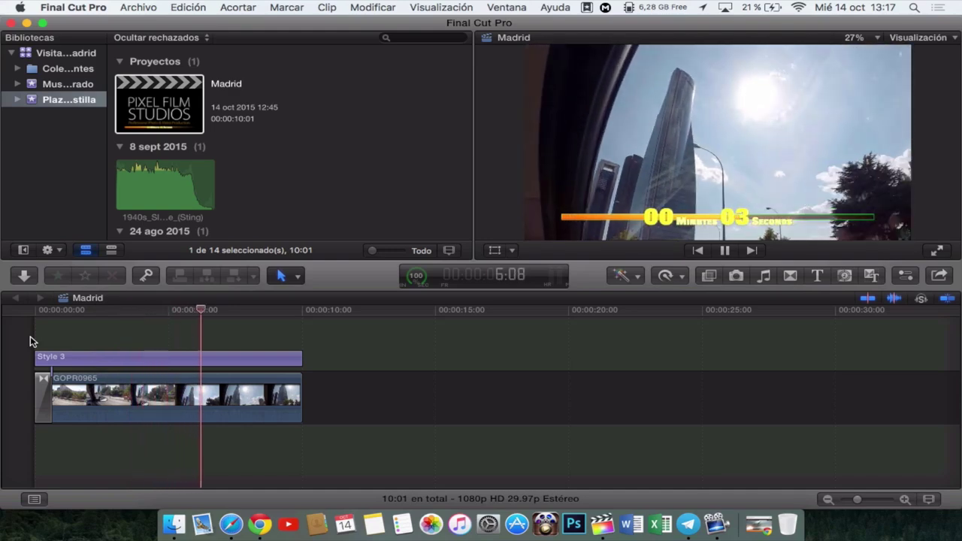
- Play the Madrid timeline from about 3 seconds in to preview the countdown timer over the footage
key(space)
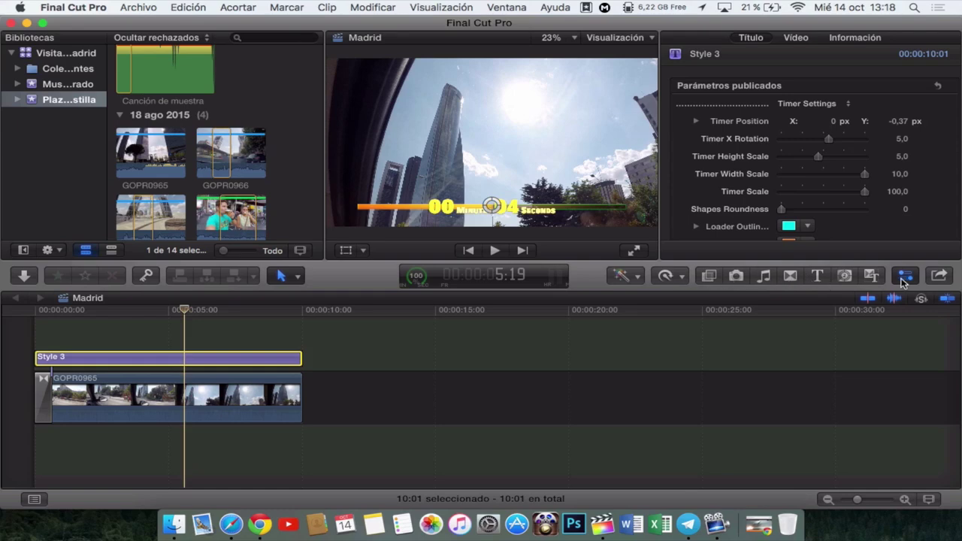
click(123, 311)
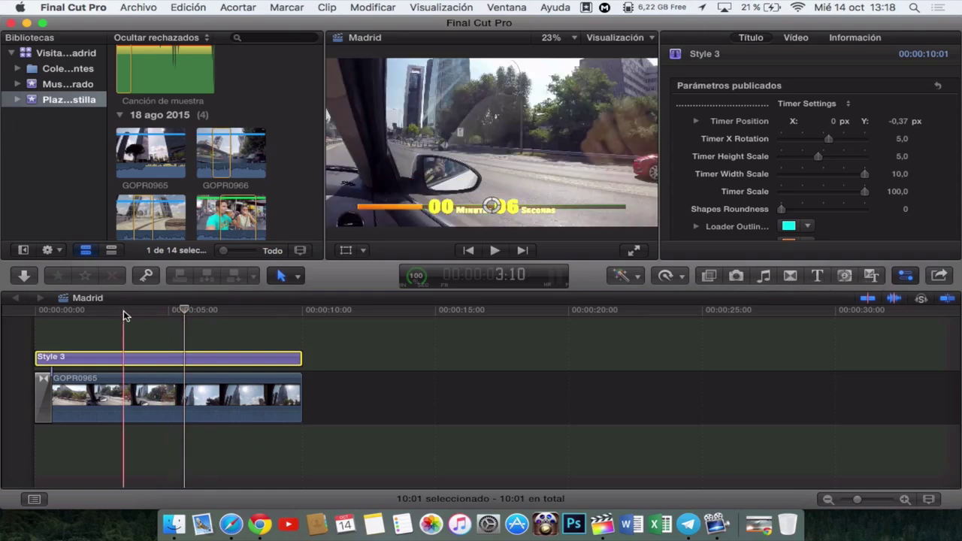
key(space)
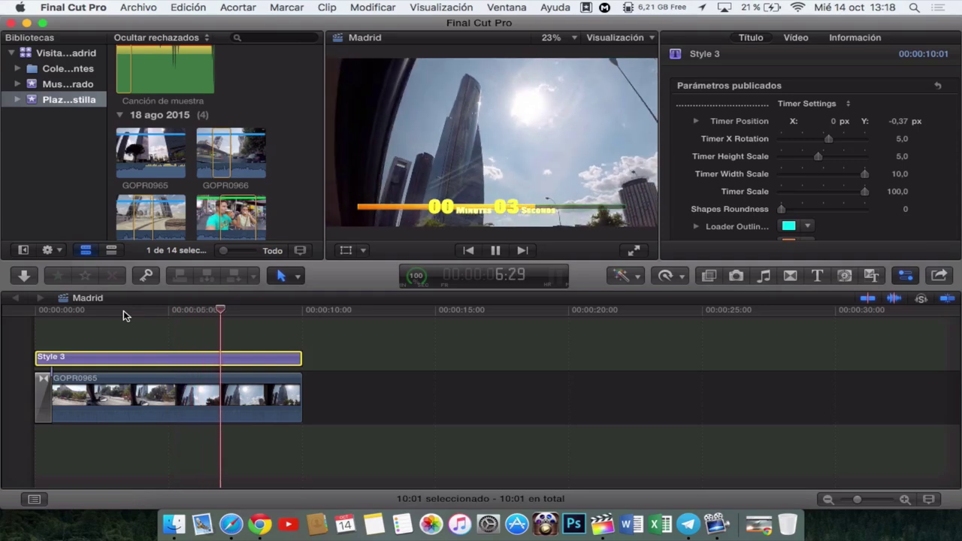
key(space)
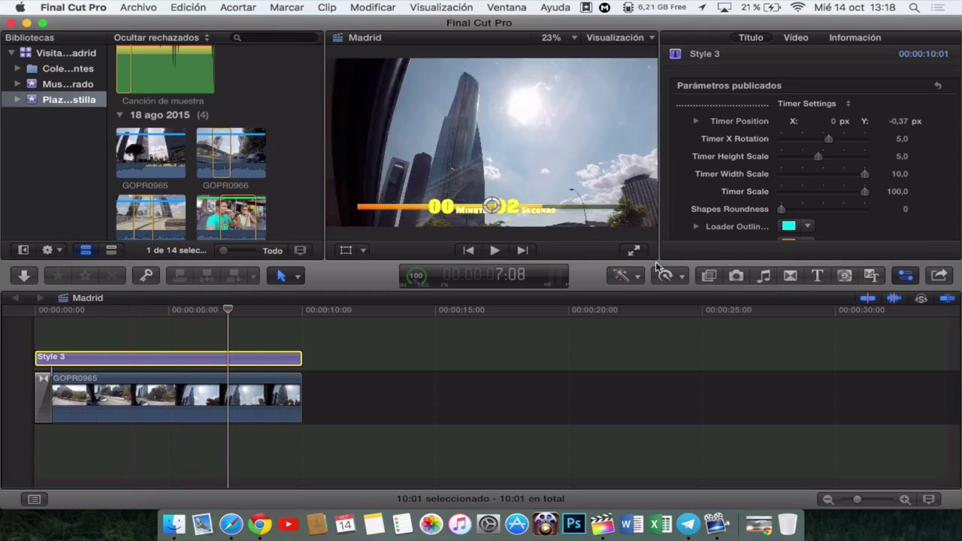
- Open the titles browser and look over the complete list of available titles
click(819, 276)
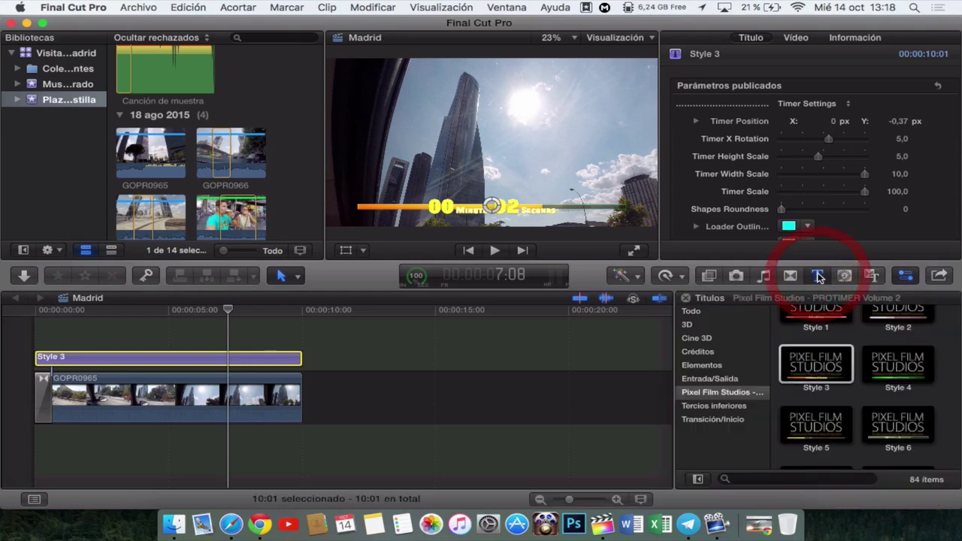
scroll(787, 333, up, 2)
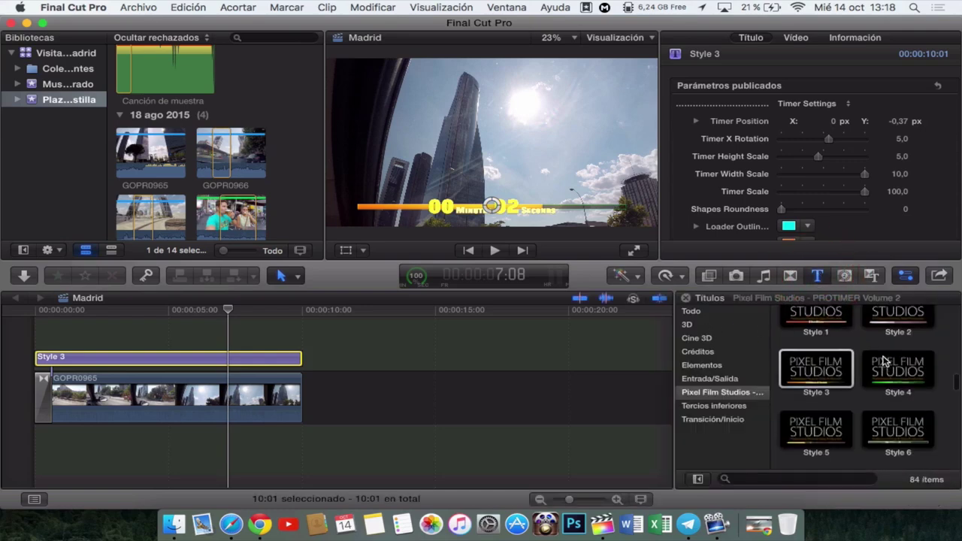
click(705, 312)
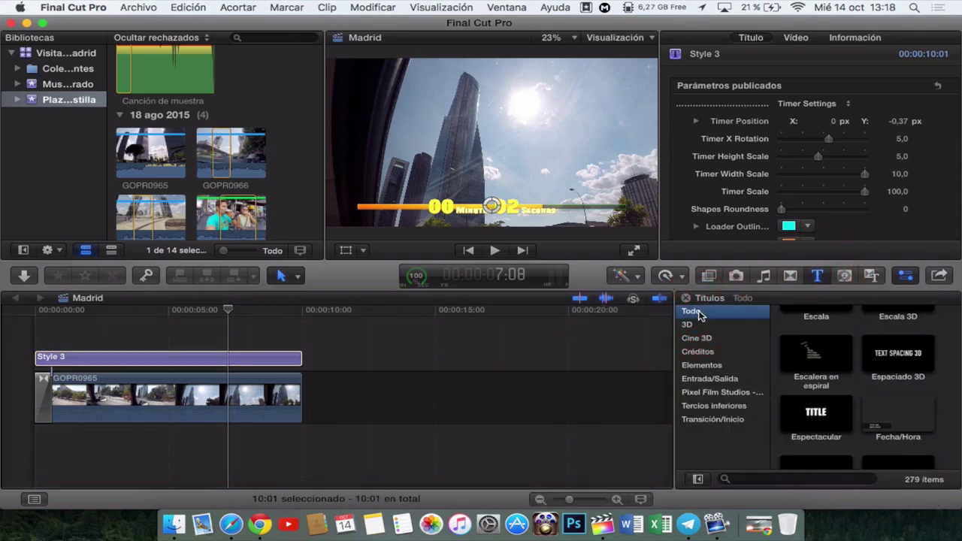
scroll(818, 354, up, 2)
scroll(818, 355, up, 5)
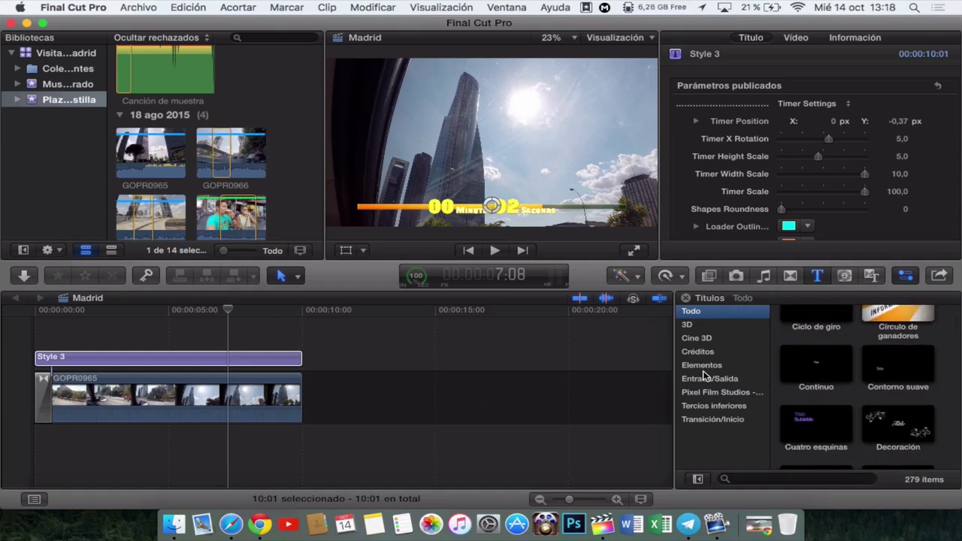
- Browse the Pixel Film Studios PROTIMER Volume 2 titles, comparing the round, simple horizontal and simple round timer styles
click(714, 393)
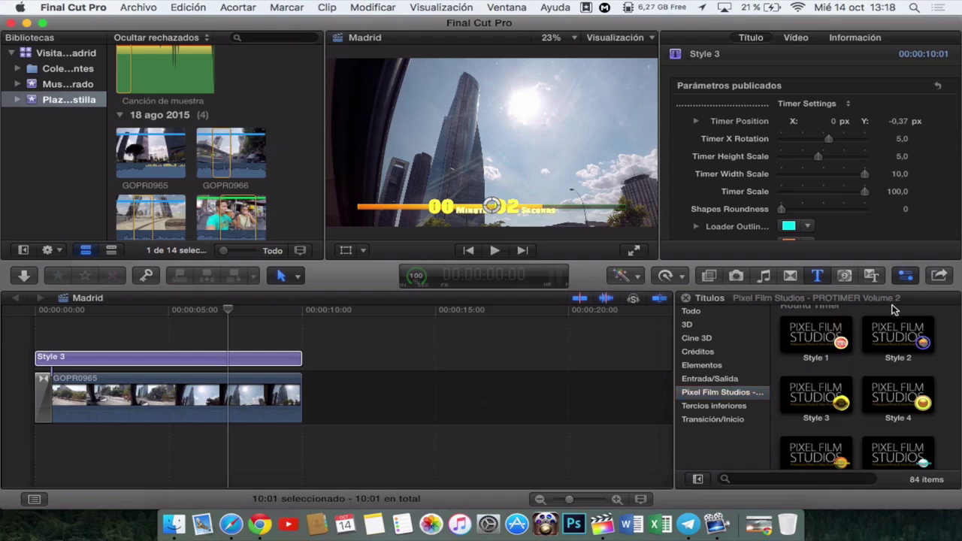
scroll(861, 406, down, 10)
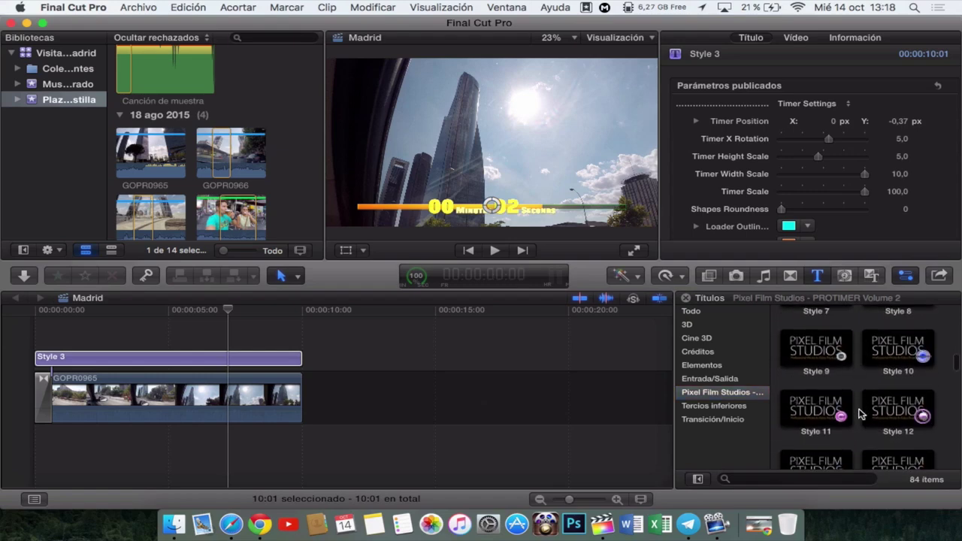
scroll(860, 414, down, 5)
scroll(861, 413, up, 4)
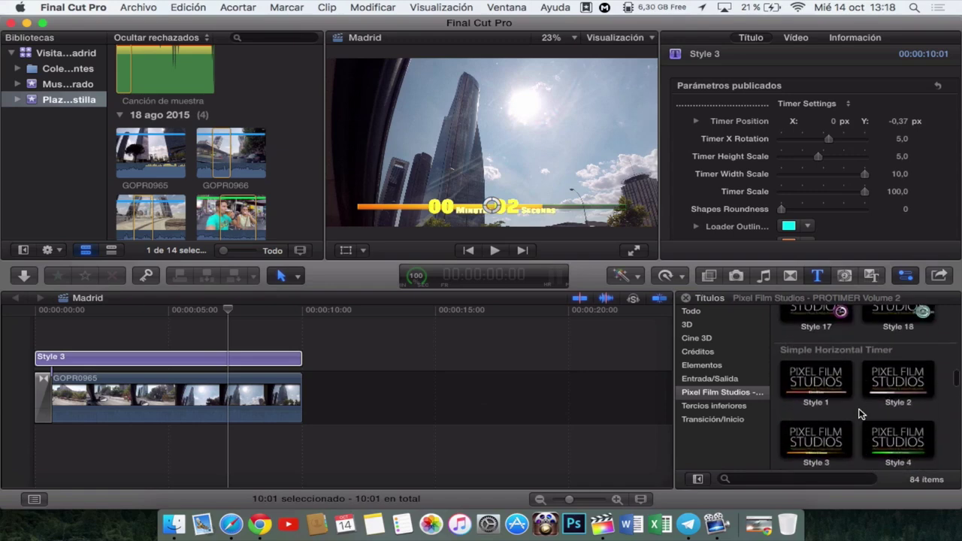
scroll(861, 414, up, 2)
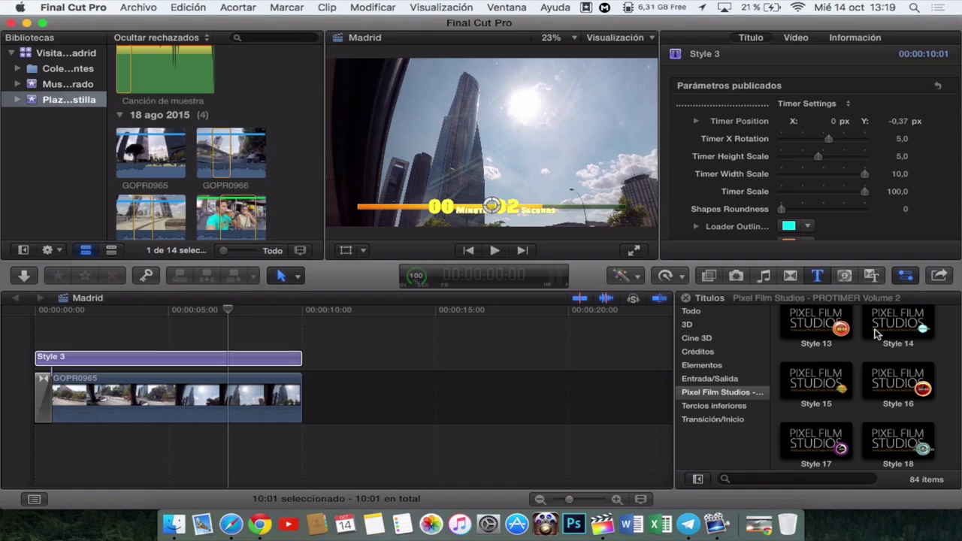
scroll(887, 398, down, 5)
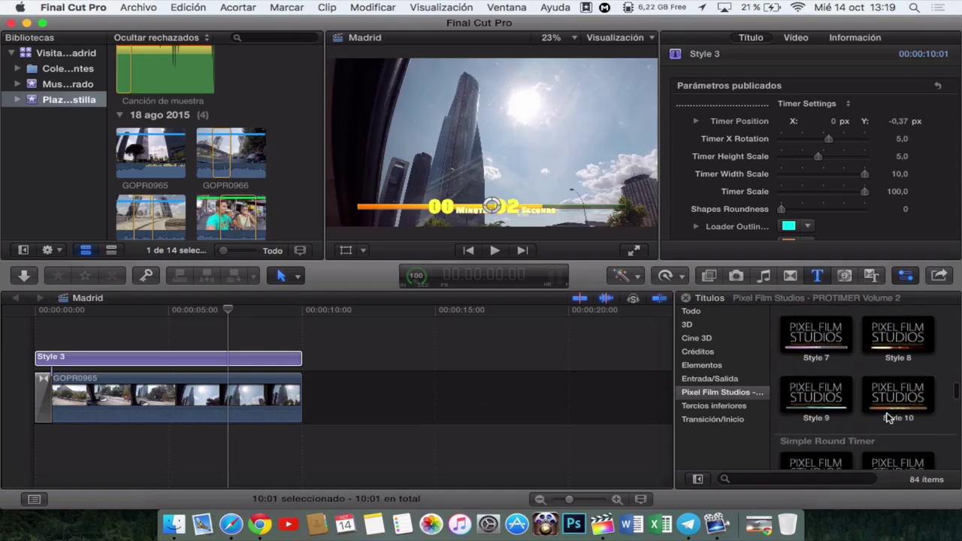
scroll(887, 418, down, 4)
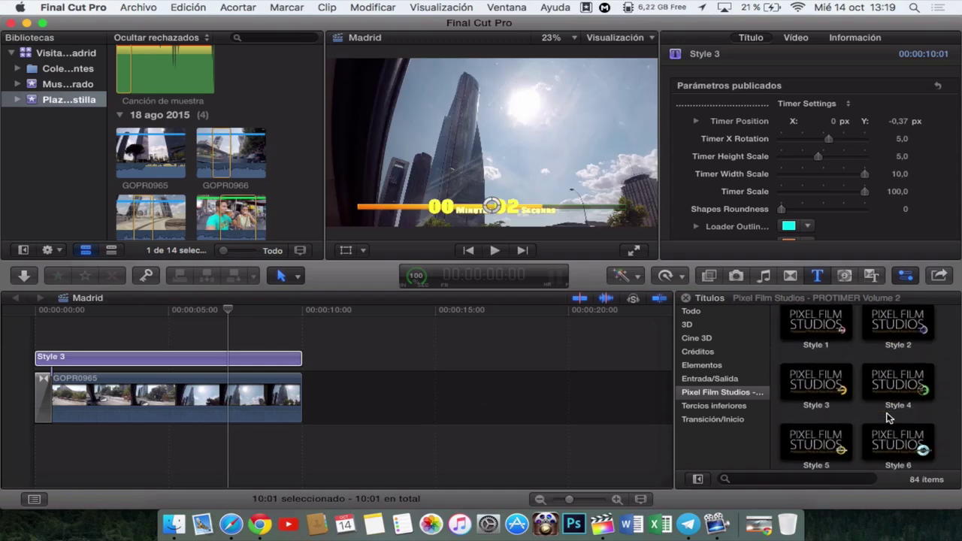
- Try the Simple Round Timer Style 4 title at the start of the timeline above Style 3, and delete it
click(898, 387)
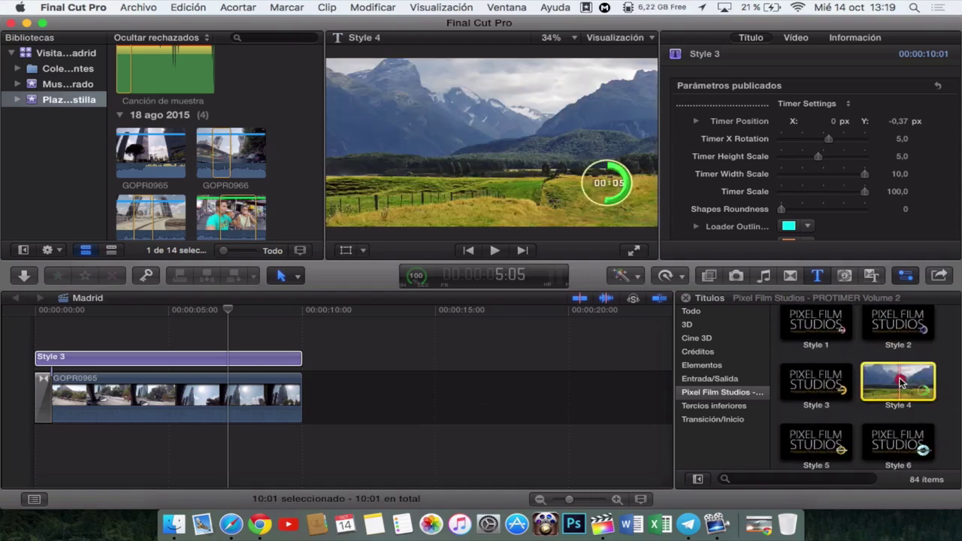
drag(889, 383, 36, 344)
key(BackSpace)
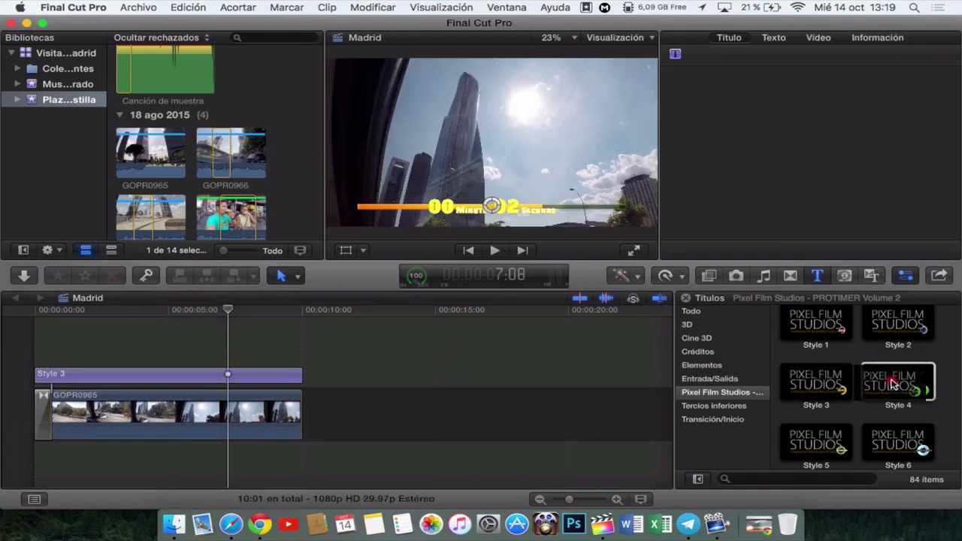
click(891, 382)
- Select the Style 3 title in the timeline and review its published parameters, from the timer settings through text and light options
click(161, 346)
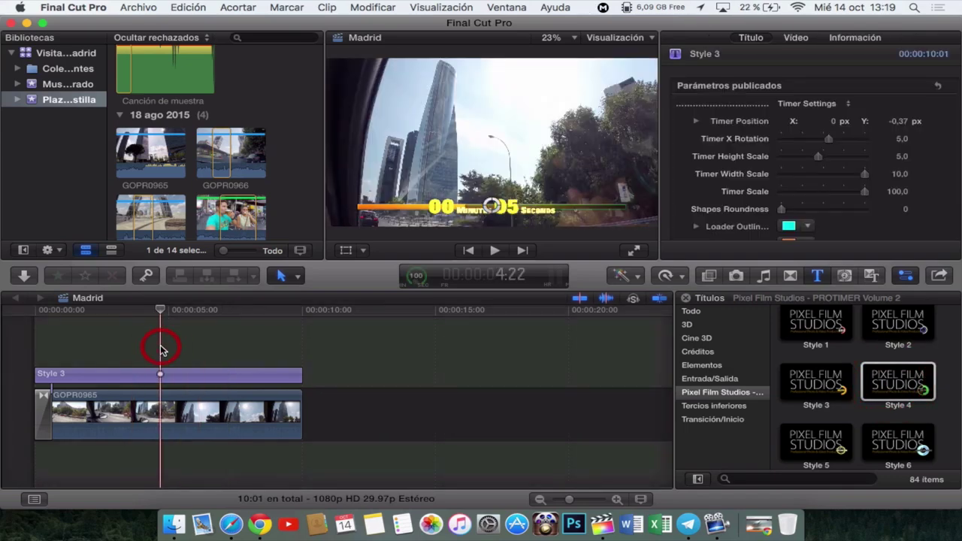
click(161, 375)
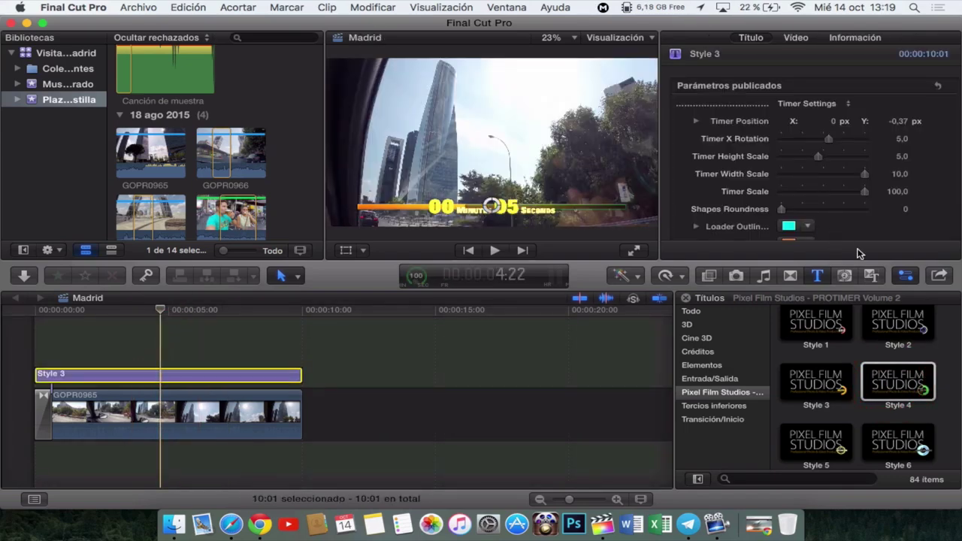
click(752, 41)
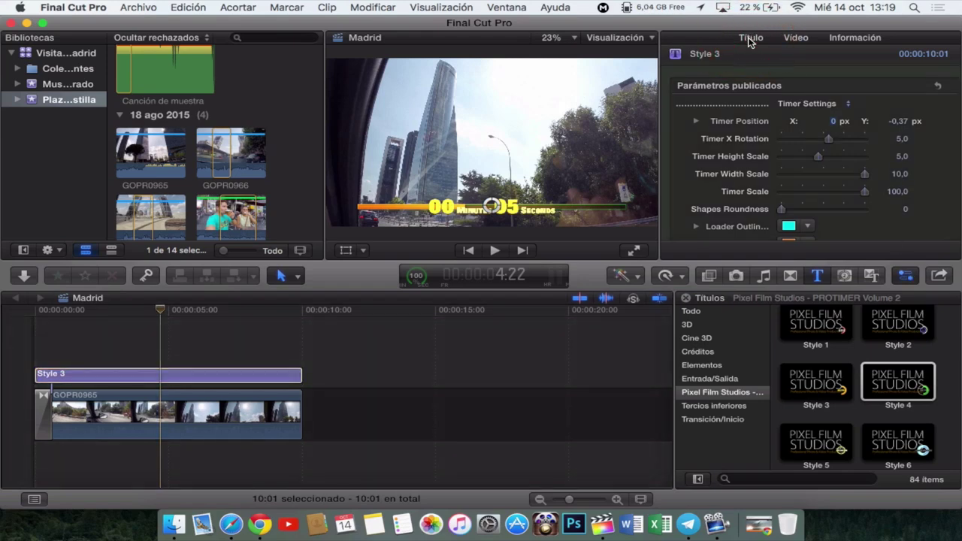
scroll(827, 158, up, 2)
scroll(827, 160, down, 2)
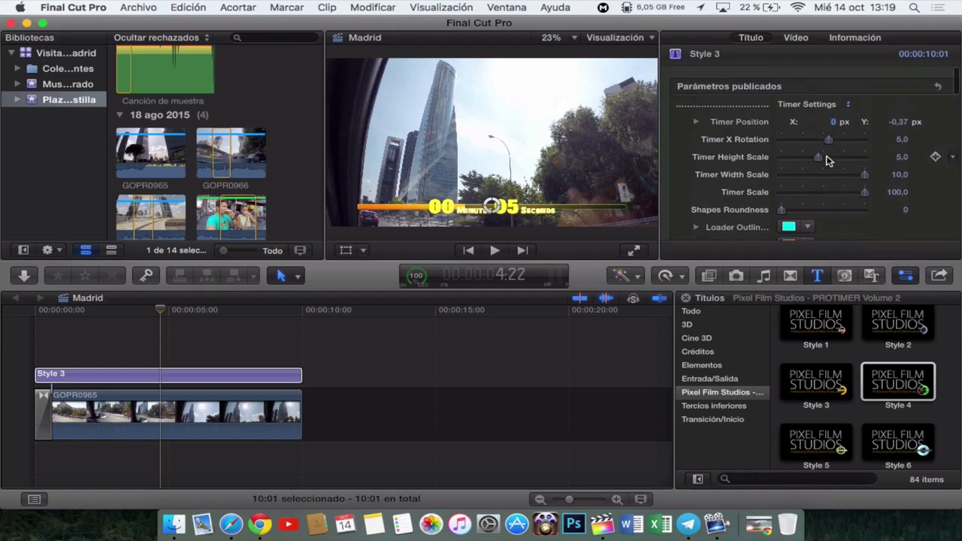
scroll(827, 160, down, 5)
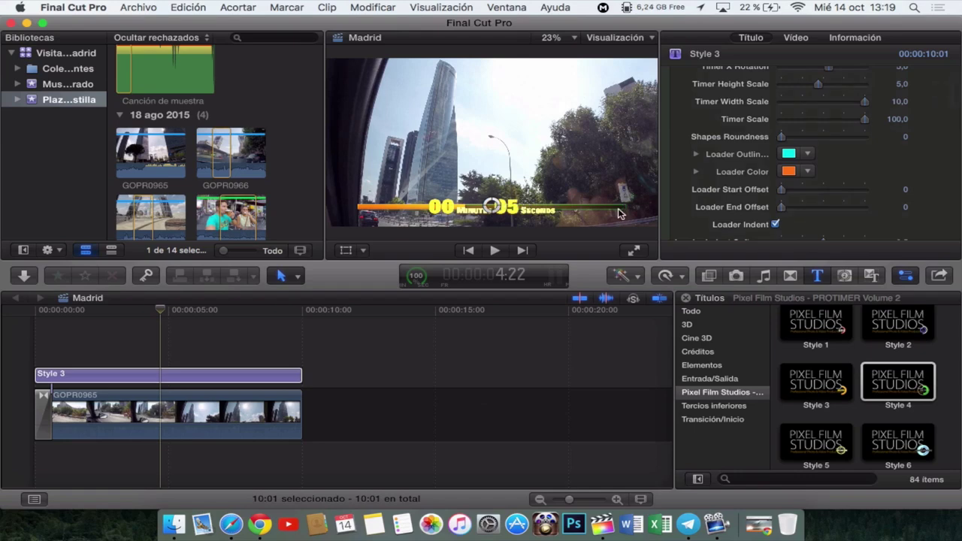
scroll(769, 183, down, 10)
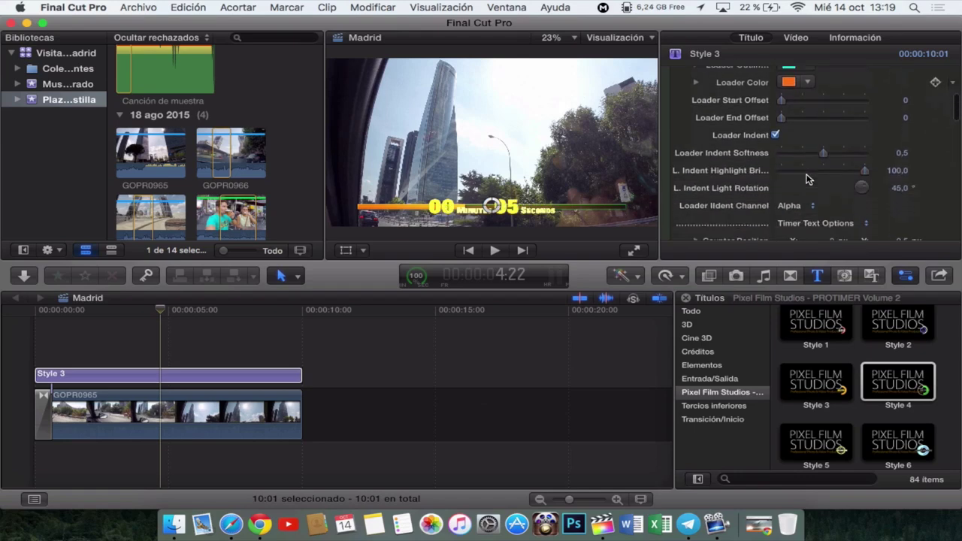
scroll(807, 178, down, 12)
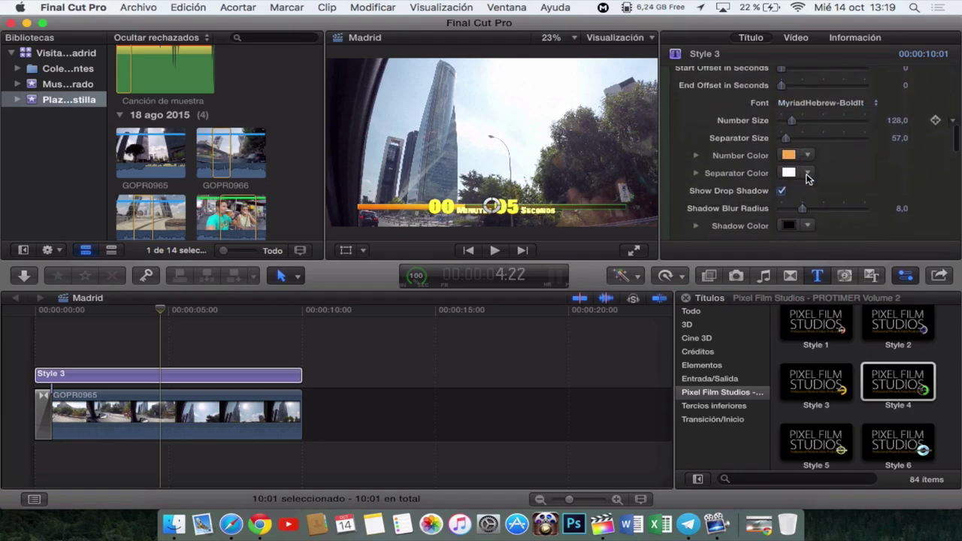
scroll(808, 178, down, 10)
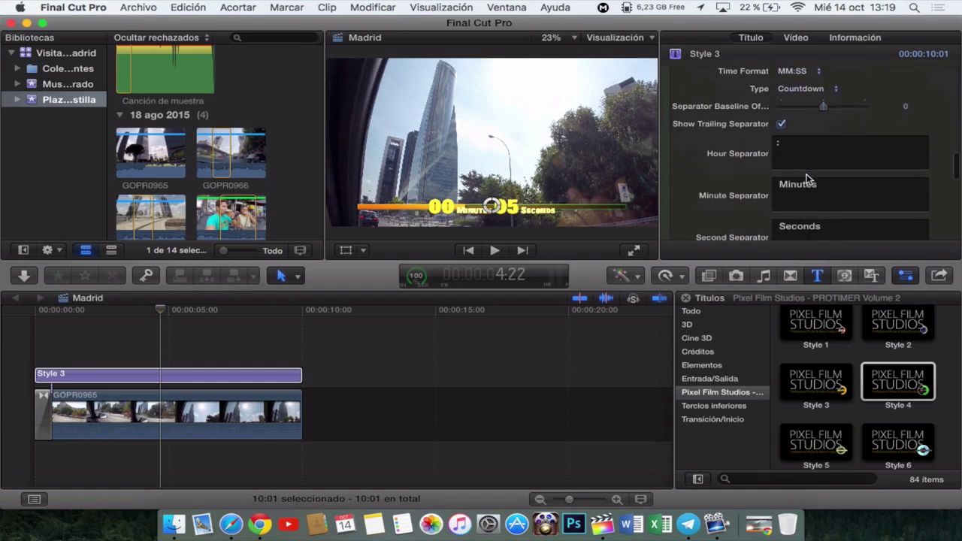
scroll(807, 178, down, 2)
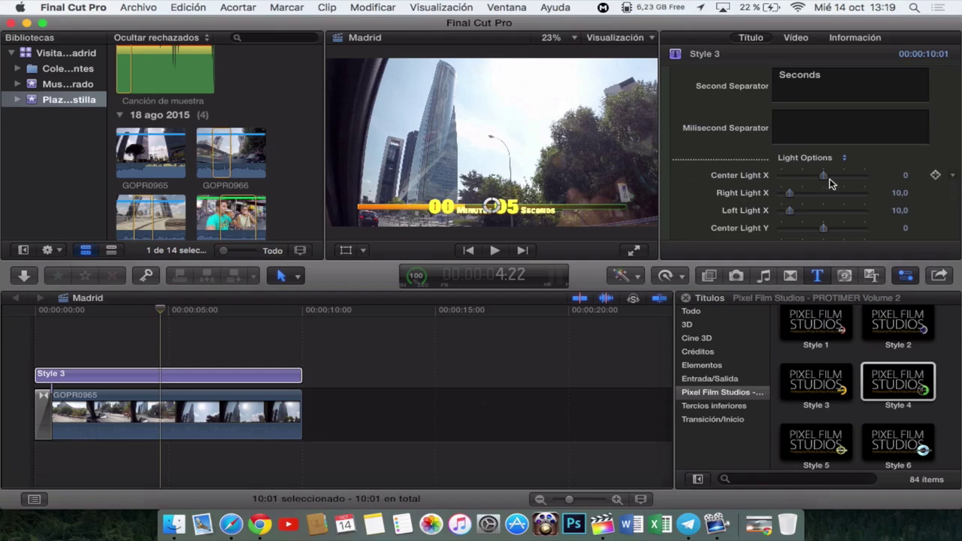
scroll(830, 182, down, 10)
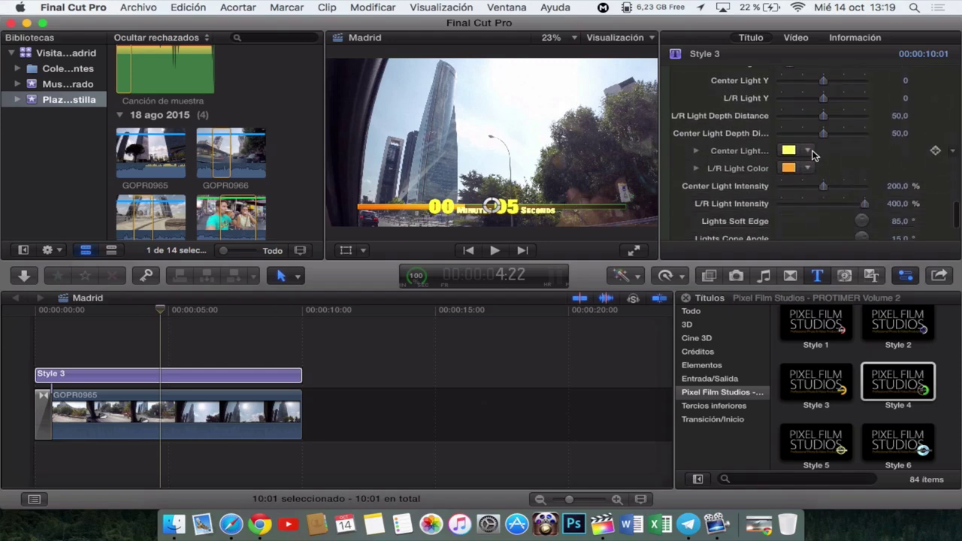
- Examine the center light color palette of the Style 3 title, close it without choosing a color, and return to the timer settings
click(809, 151)
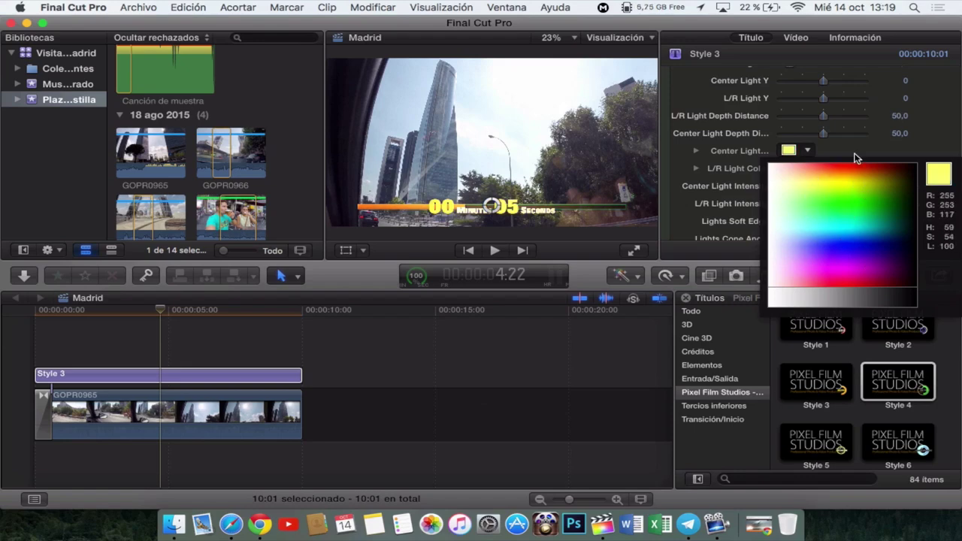
click(924, 151)
scroll(859, 188, down, 10)
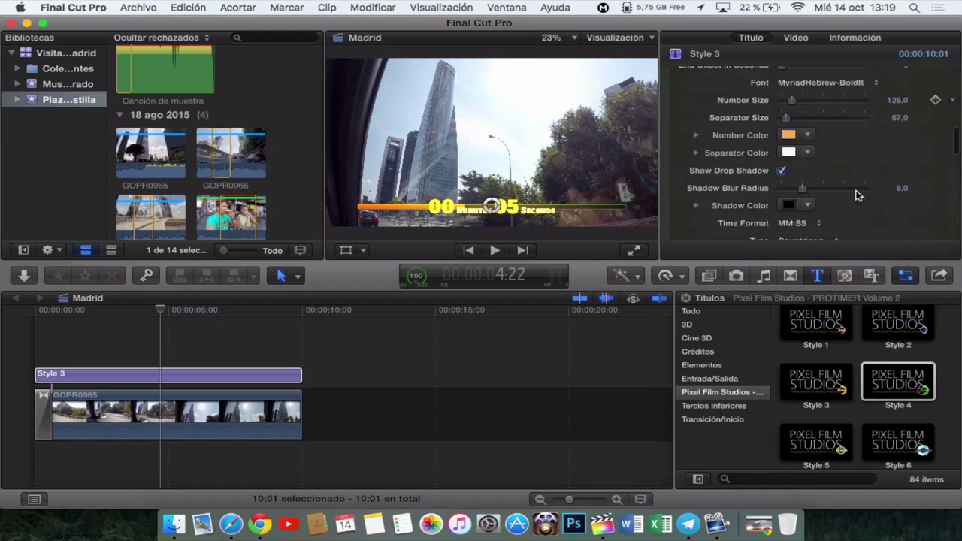
scroll(858, 194, up, 5)
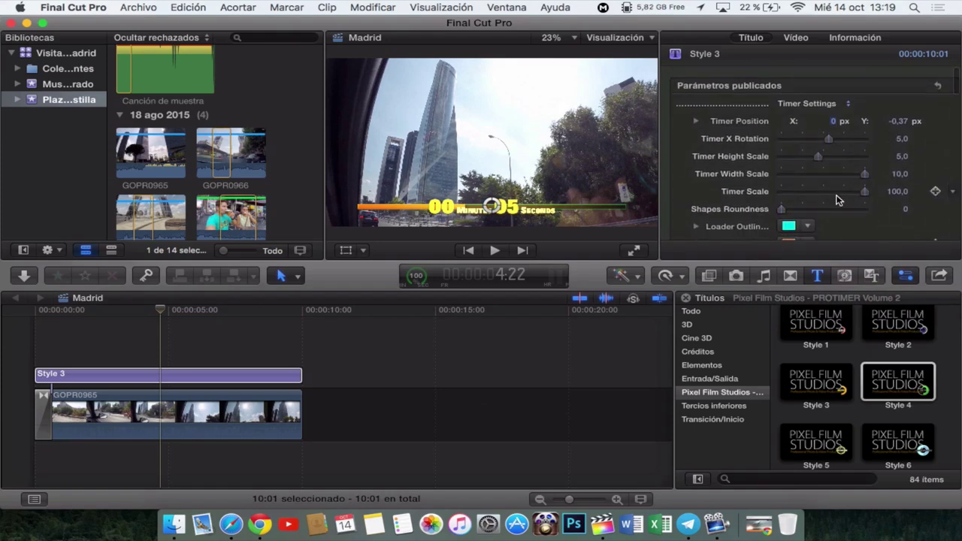
click(289, 375)
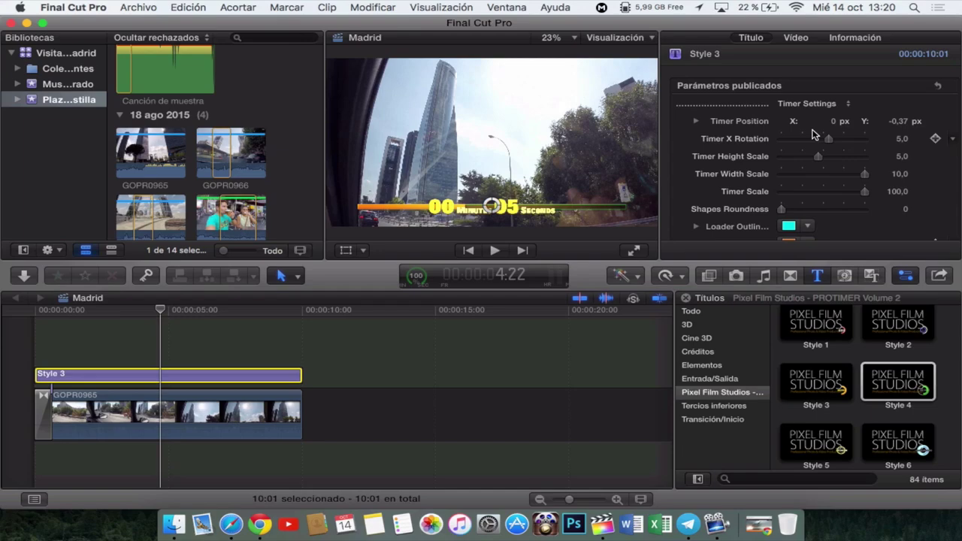
- Switch to Chrome and browse the plugin listings on the Pixel Film Studios store down to ProGlass Volume 2, FCPX LUT: Vibrance and ProDicator: Geo
key(ctrl+Right)
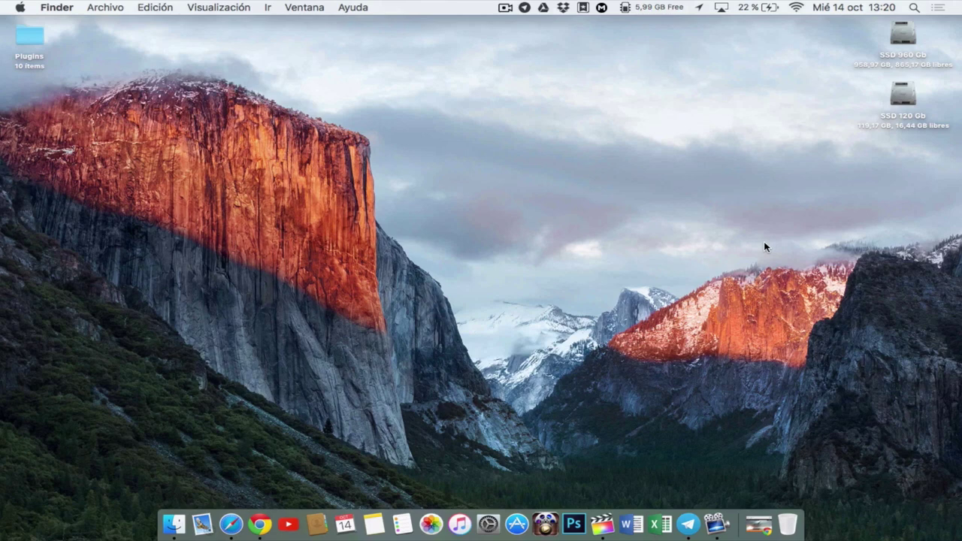
click(760, 510)
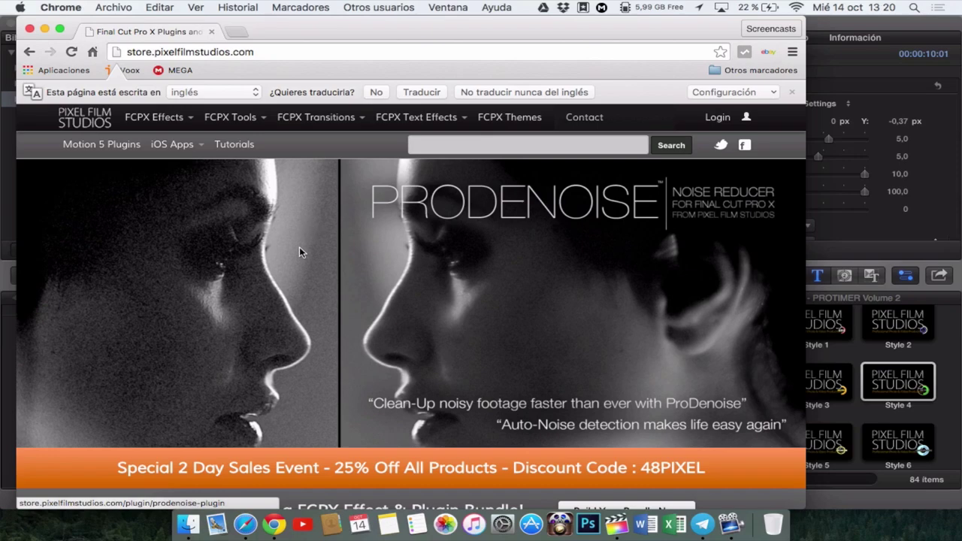
scroll(299, 252, down, 10)
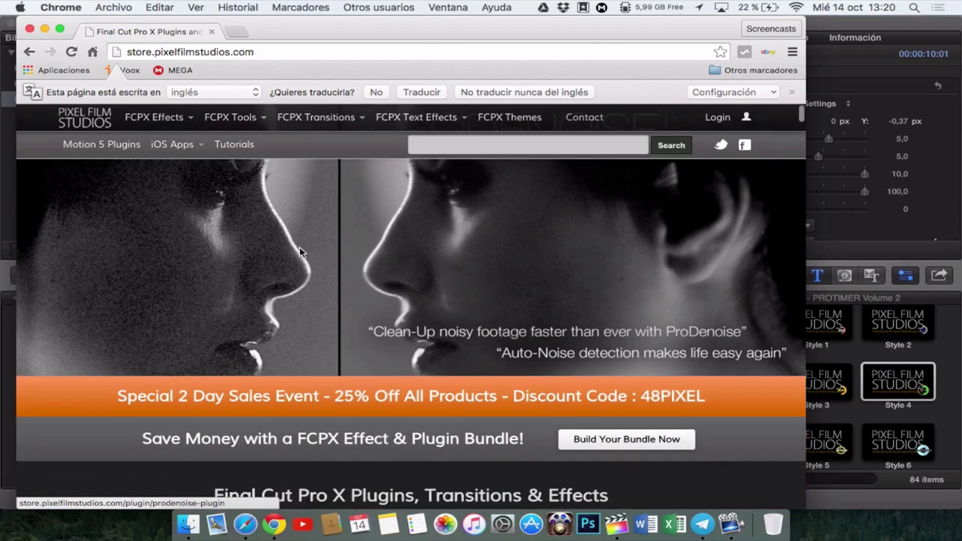
scroll(300, 252, down, 8)
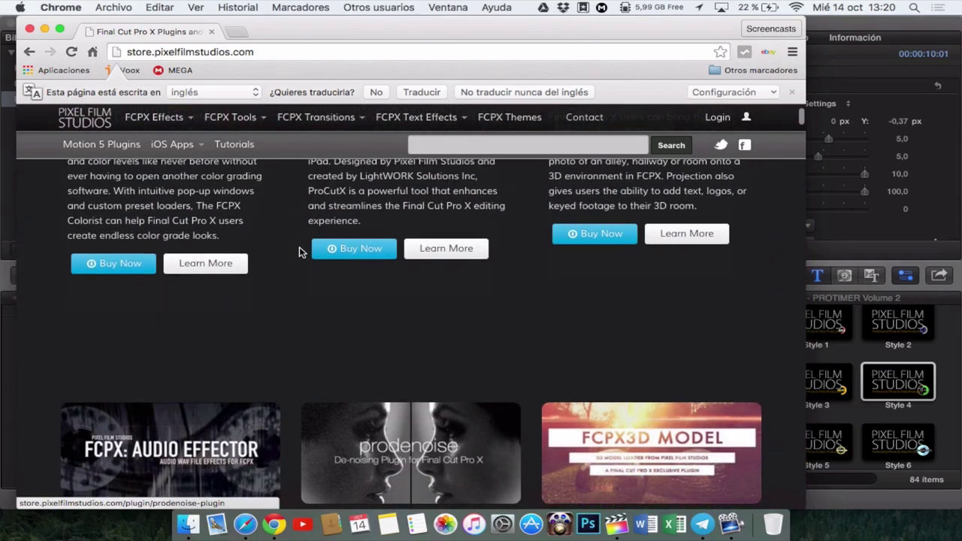
scroll(300, 252, down, 8)
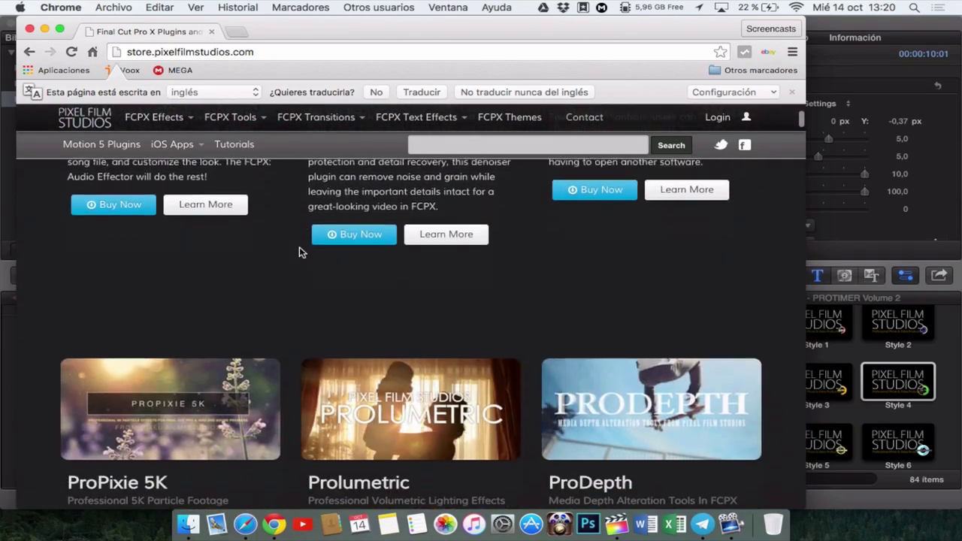
scroll(299, 251, down, 10)
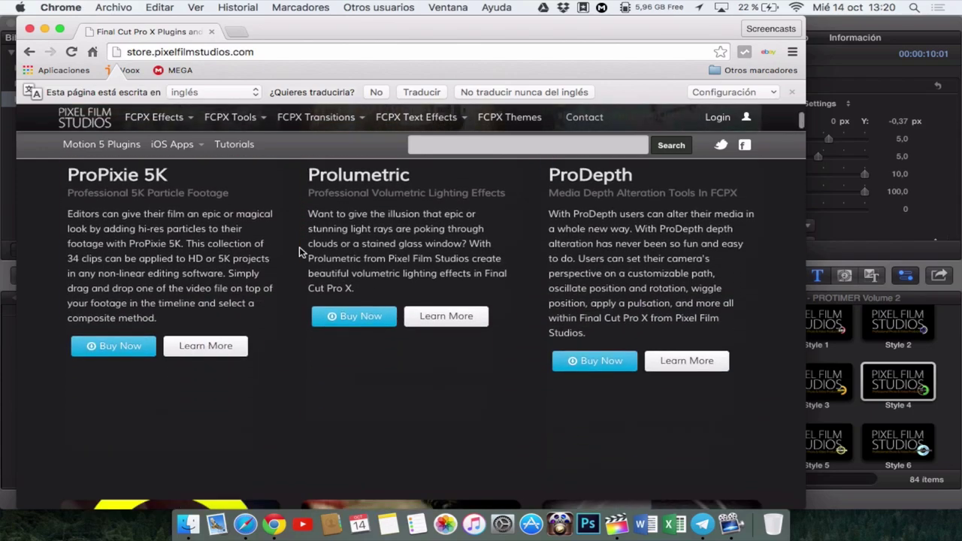
scroll(299, 251, down, 8)
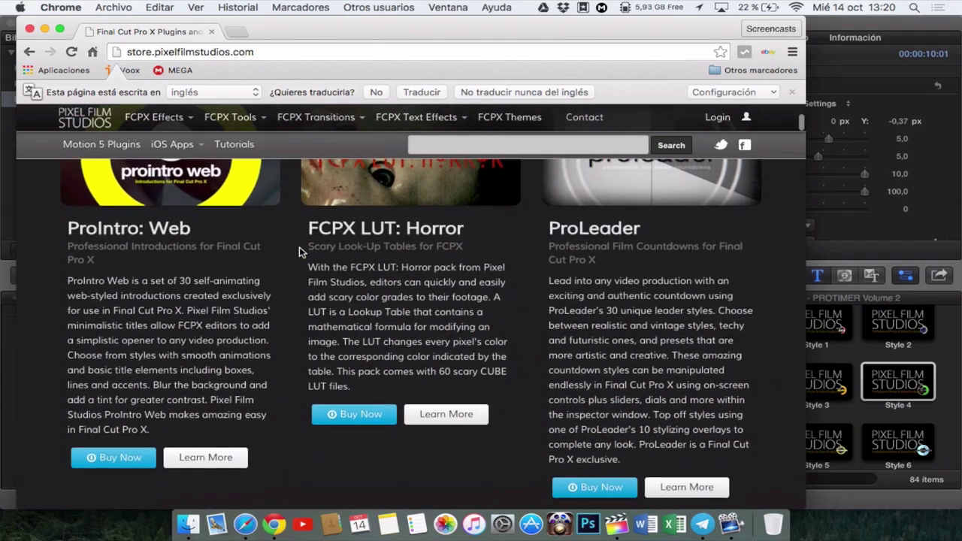
scroll(299, 252, down, 3)
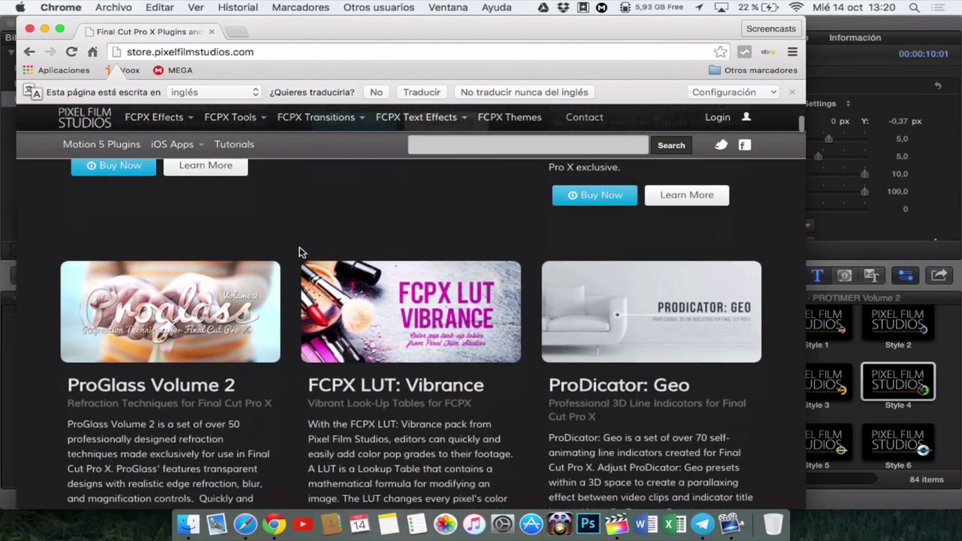
scroll(299, 252, down, 1)
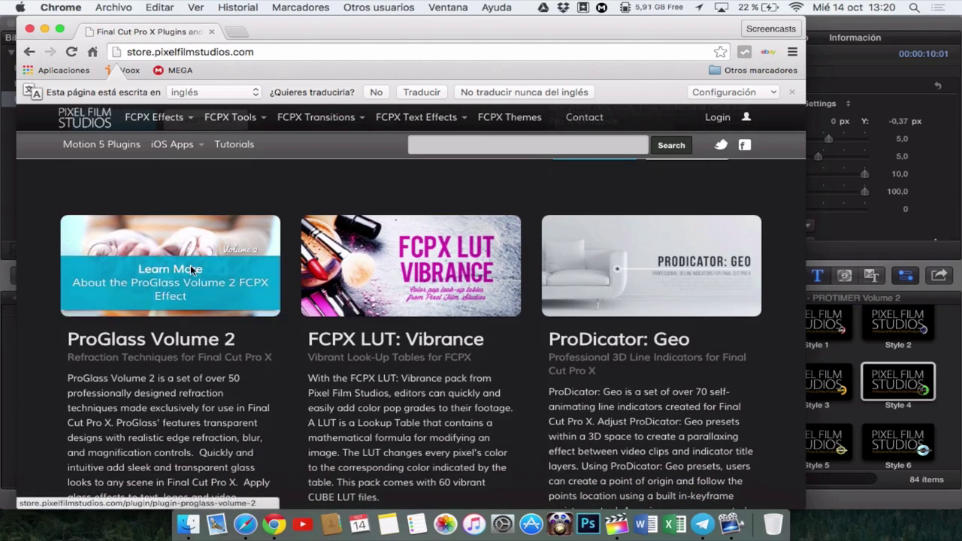
scroll(151, 375, down, 4)
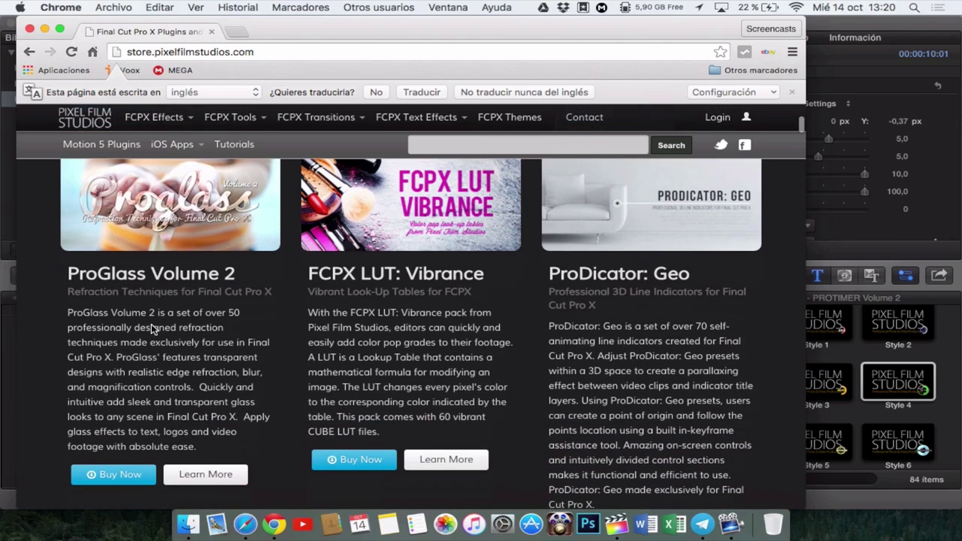
- Open the ProGlass Volume 2 product page and play its demo video, skipping ahead to about 00:22 and pausing shortly after
click(152, 204)
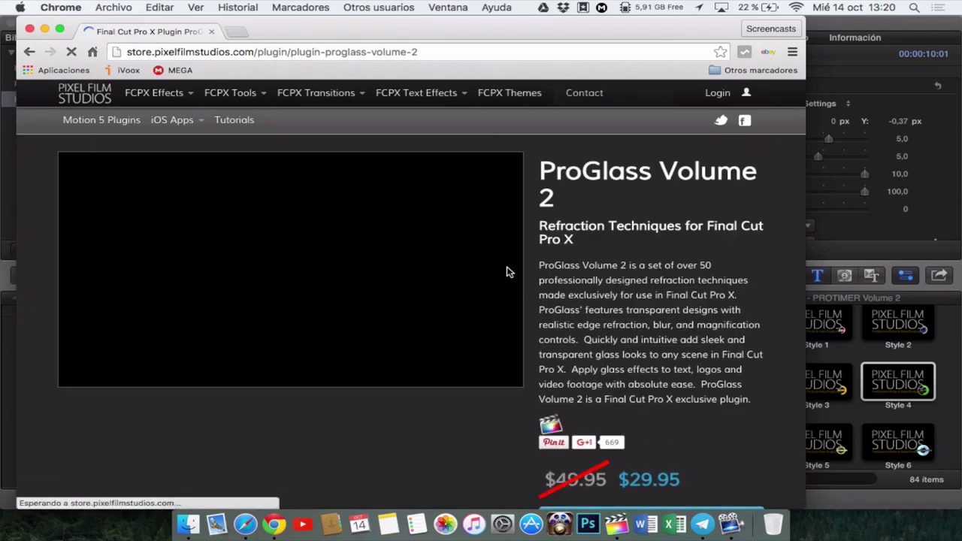
scroll(507, 272, down, 1)
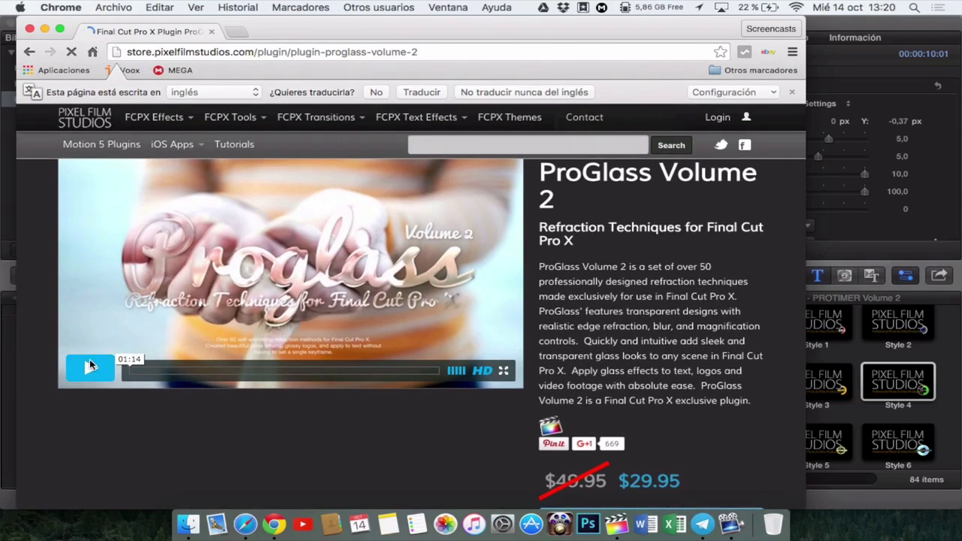
click(102, 366)
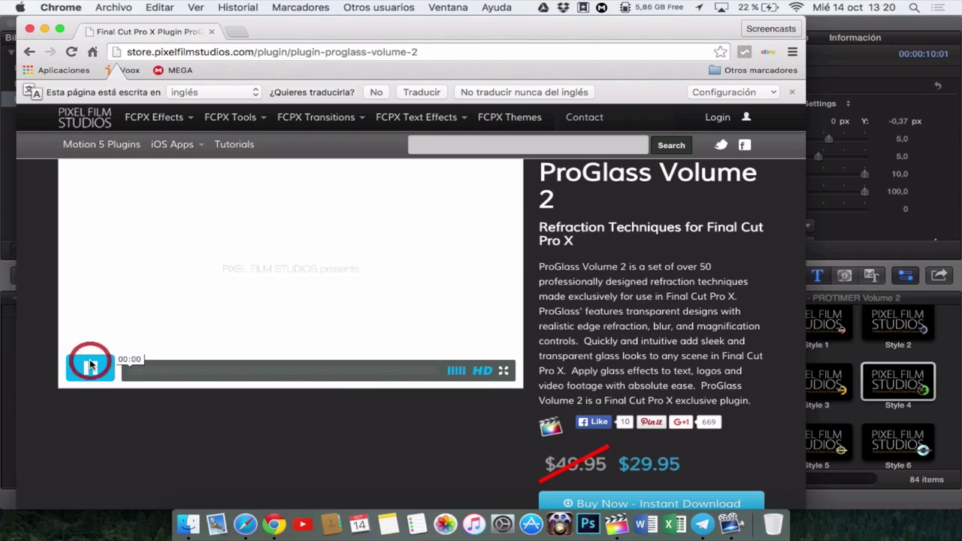
click(217, 371)
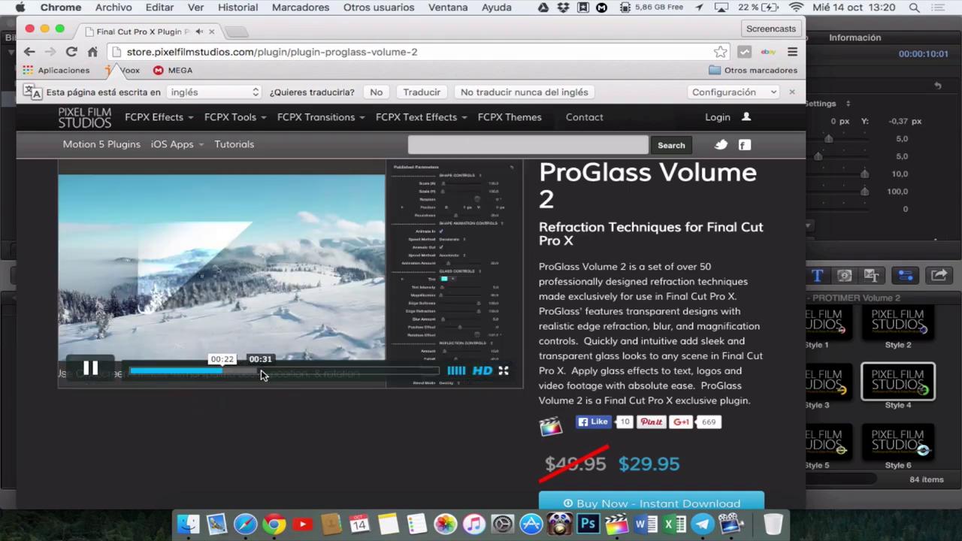
click(91, 369)
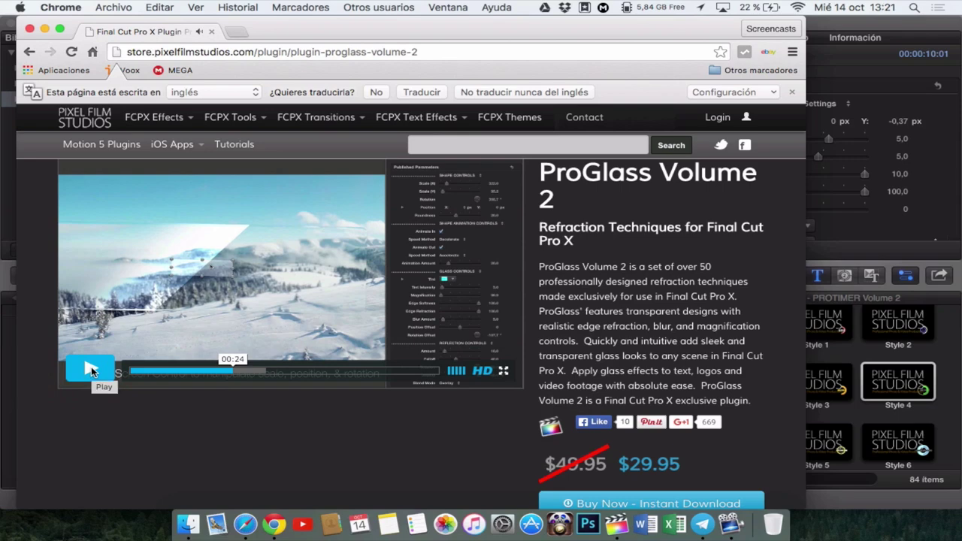
- Preview the end of the ProGlass demo video from 01:05, check the purchase section below it, and minimize the browser window
click(293, 372)
click(403, 371)
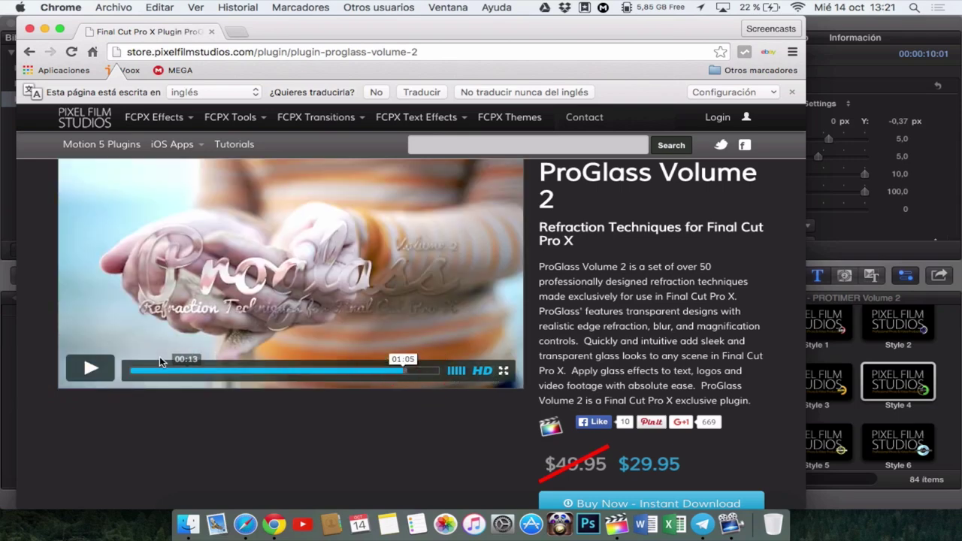
click(90, 367)
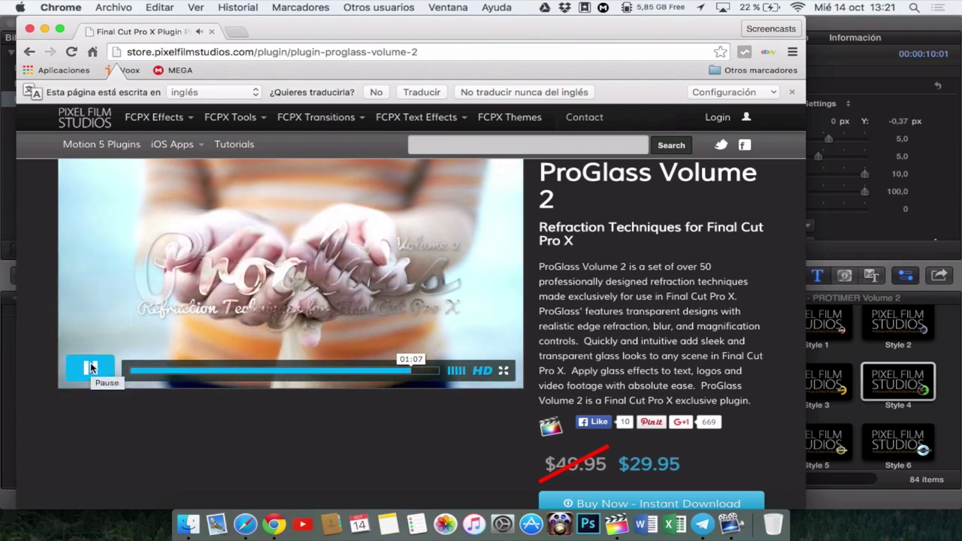
click(90, 367)
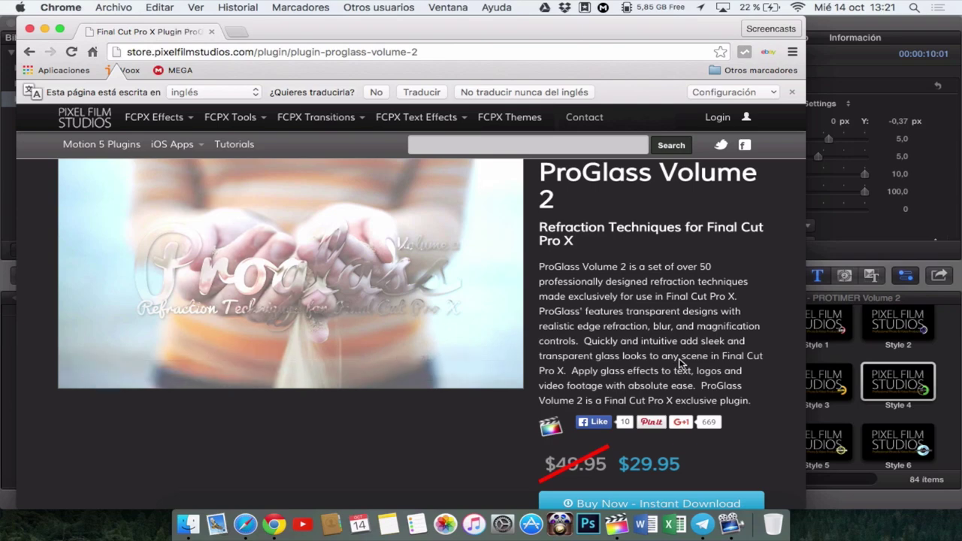
scroll(680, 365, down, 5)
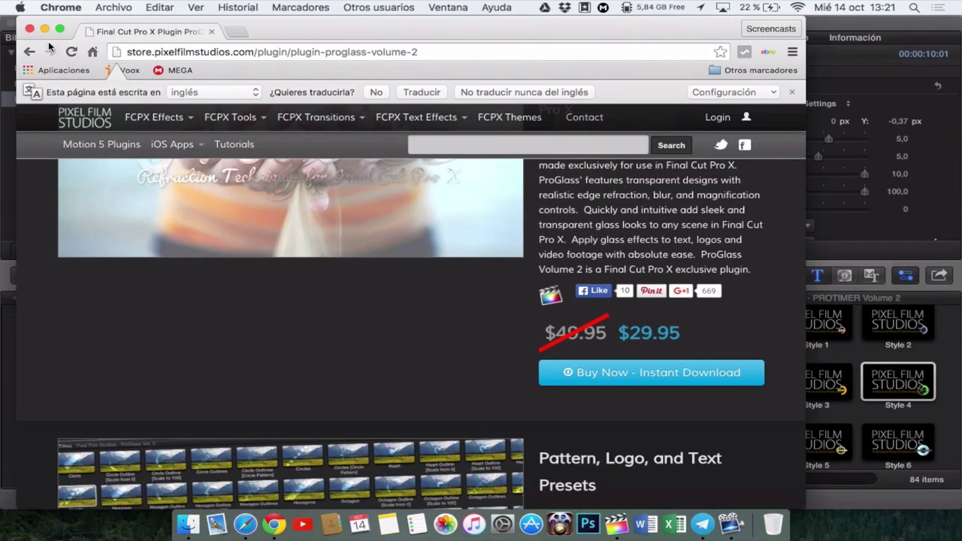
click(45, 30)
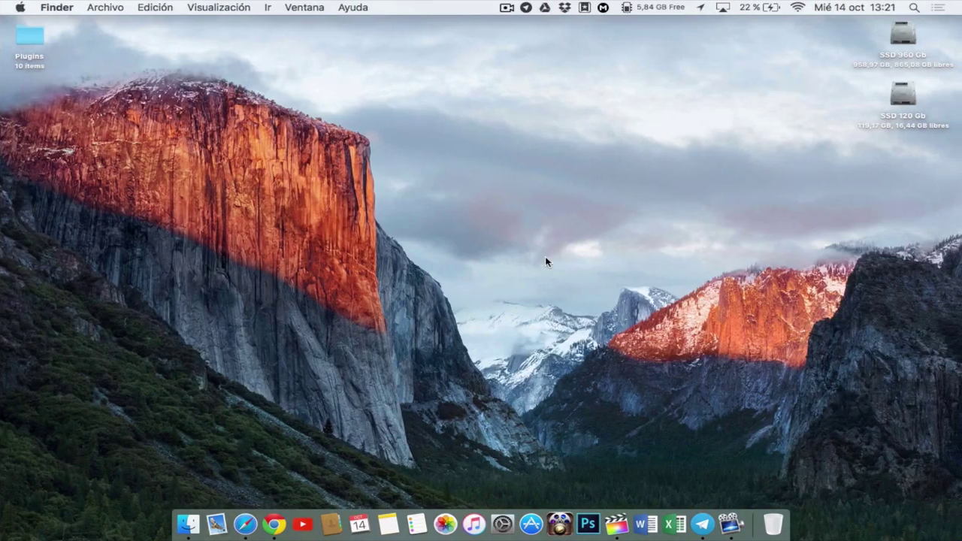
- Open the desktop Plugins folder, widen the file column to show full names, and inspect the PROTIMER VOLUME 2 zip and its folder
double_click(24, 43)
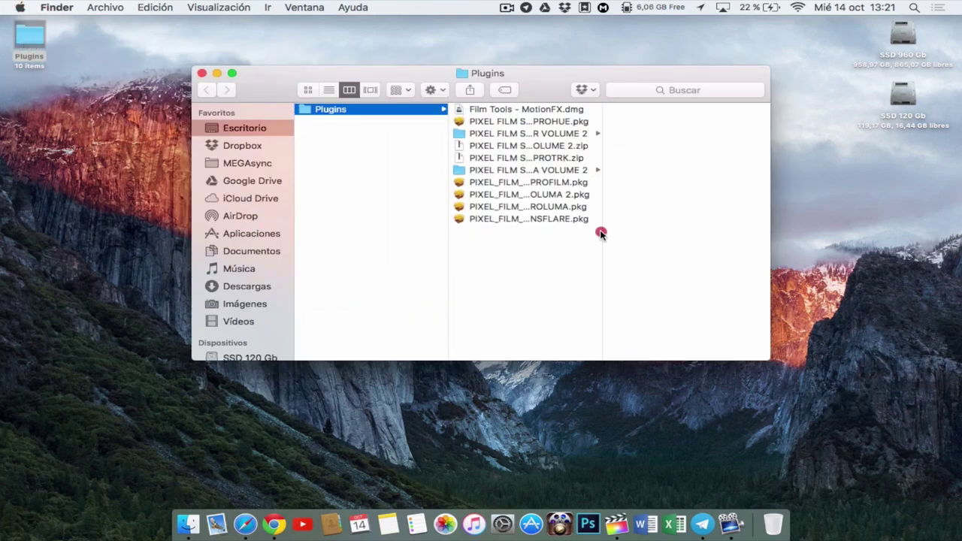
drag(602, 233, 750, 245)
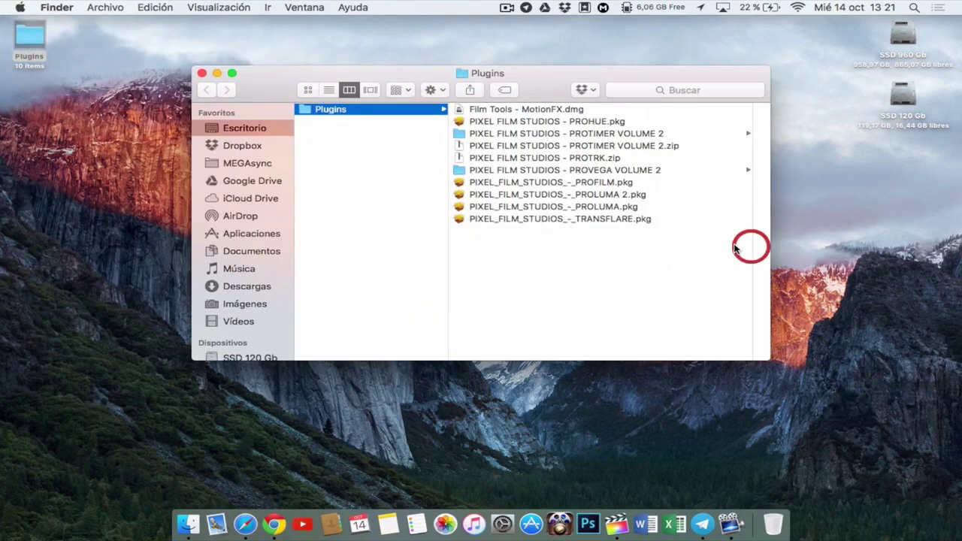
click(589, 147)
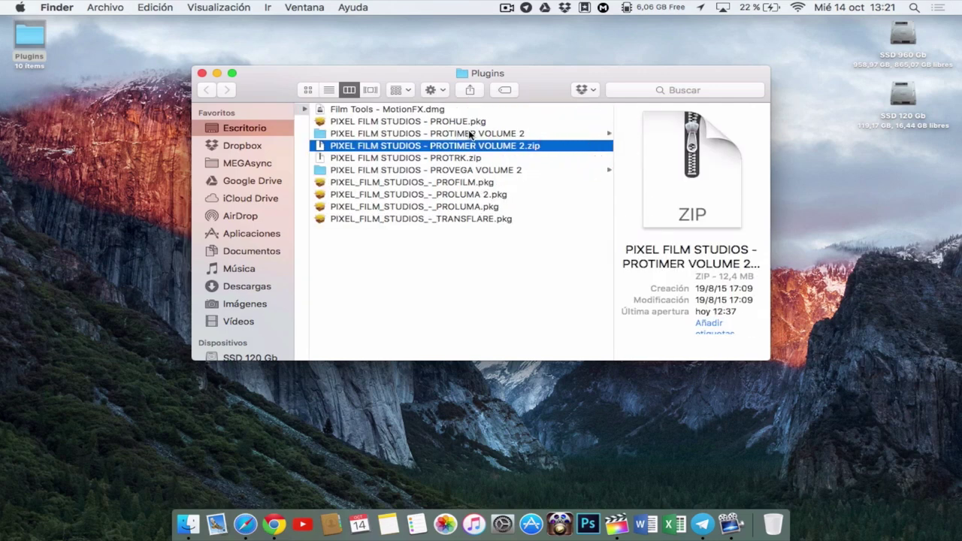
click(418, 134)
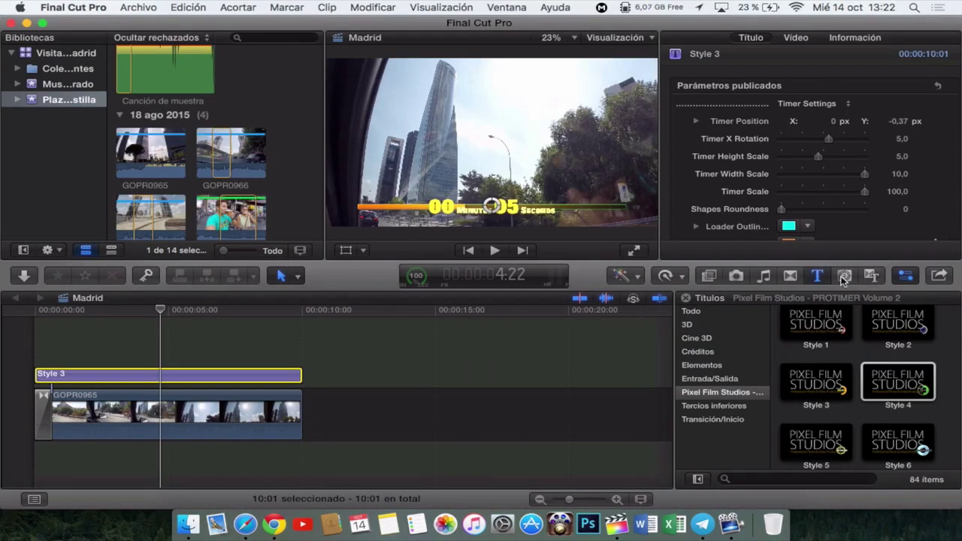
- In Final Cut Pro, show the transitions browser, and return to the Pixel Film Studios - PROTIMER Volume 2 category in the titles browser
click(791, 276)
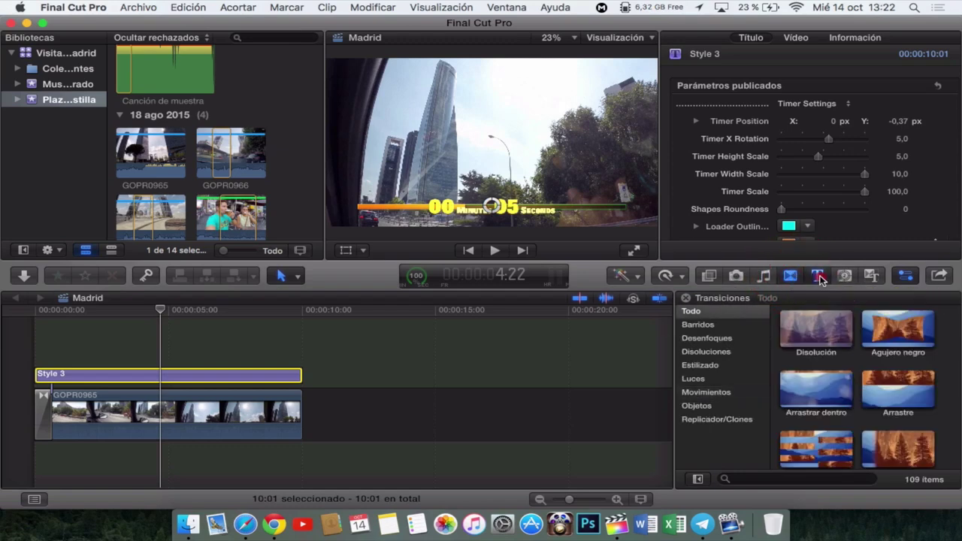
click(818, 276)
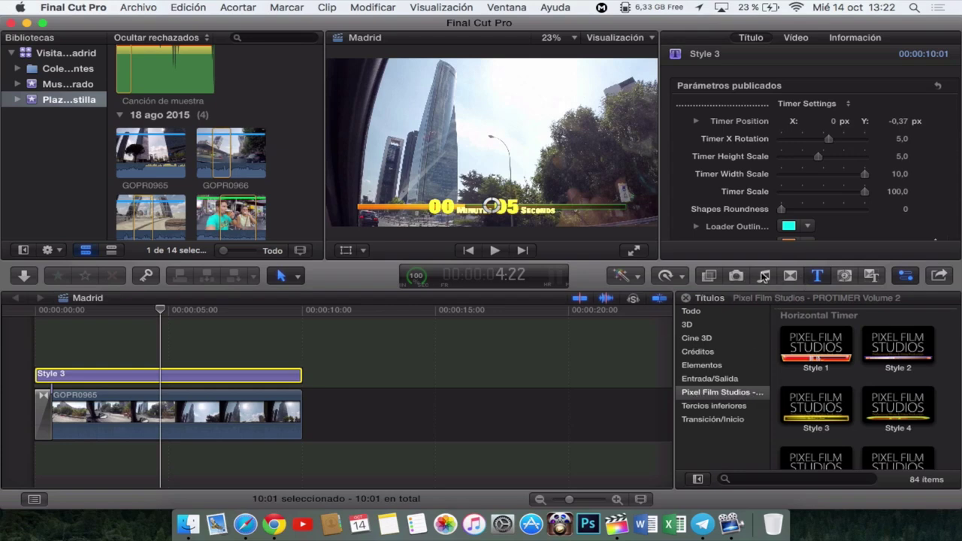
click(738, 395)
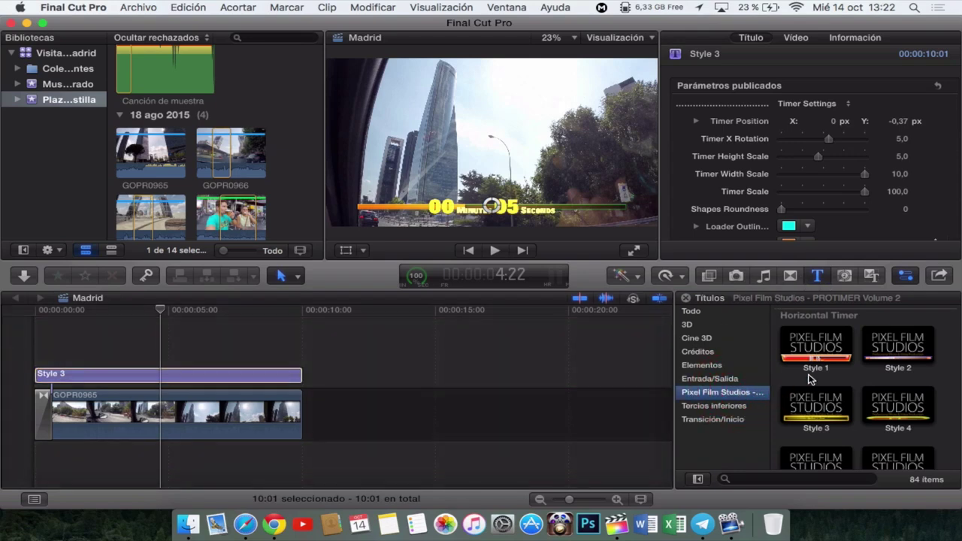